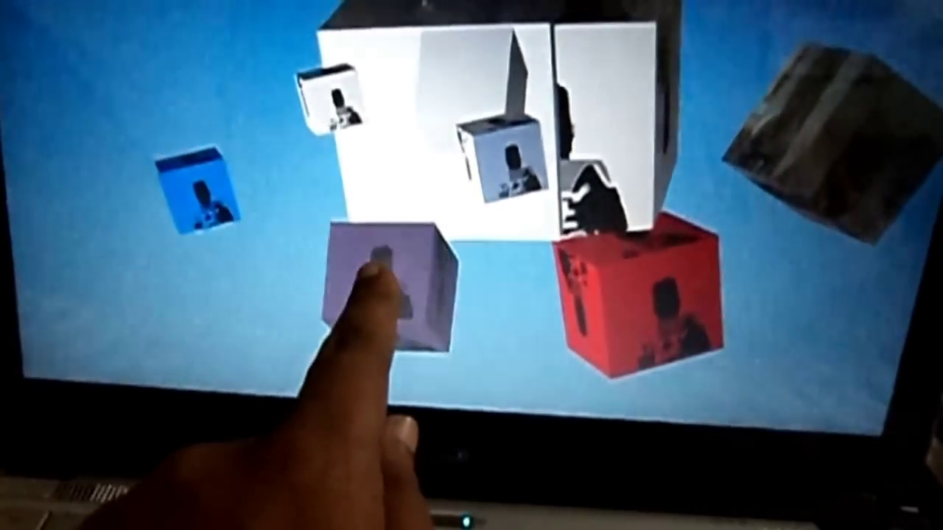
Turn the pink cube and large central cube green, cycling the upper-left cube's colour
click(383, 272)
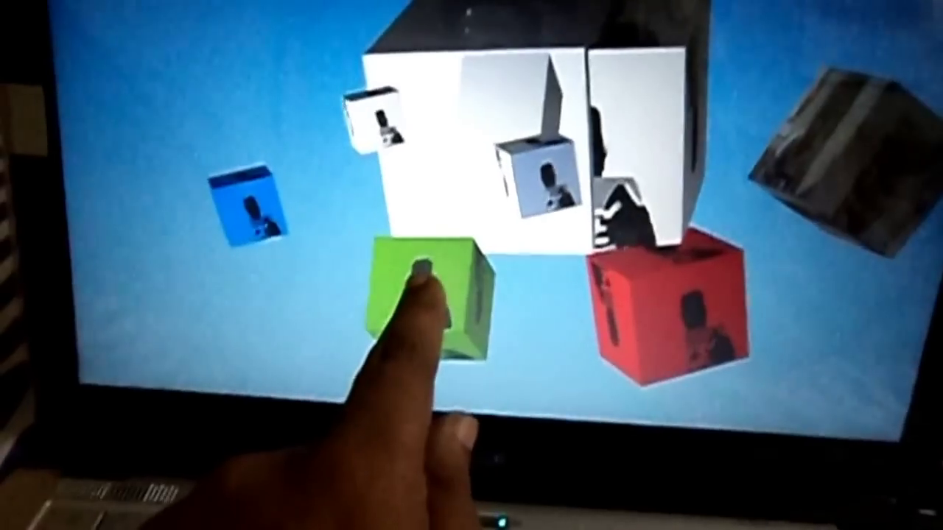
click(383, 137)
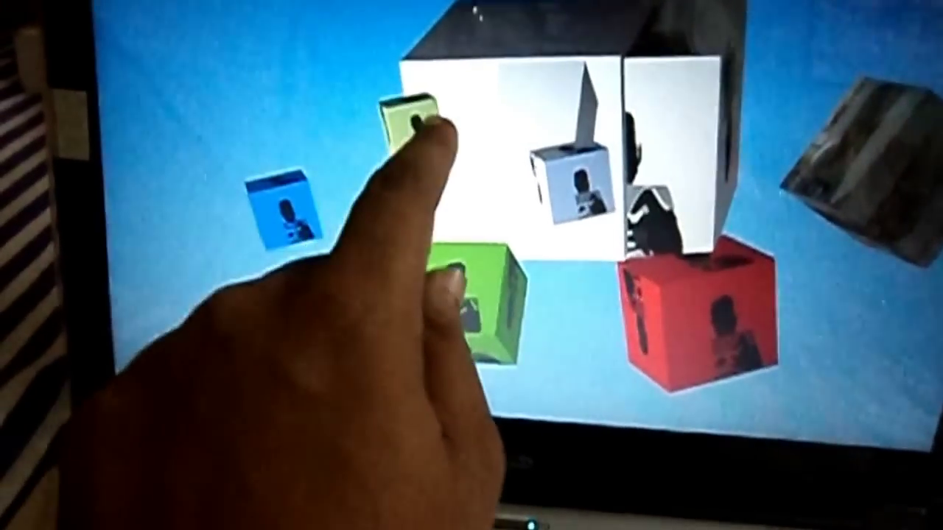
click(420, 117)
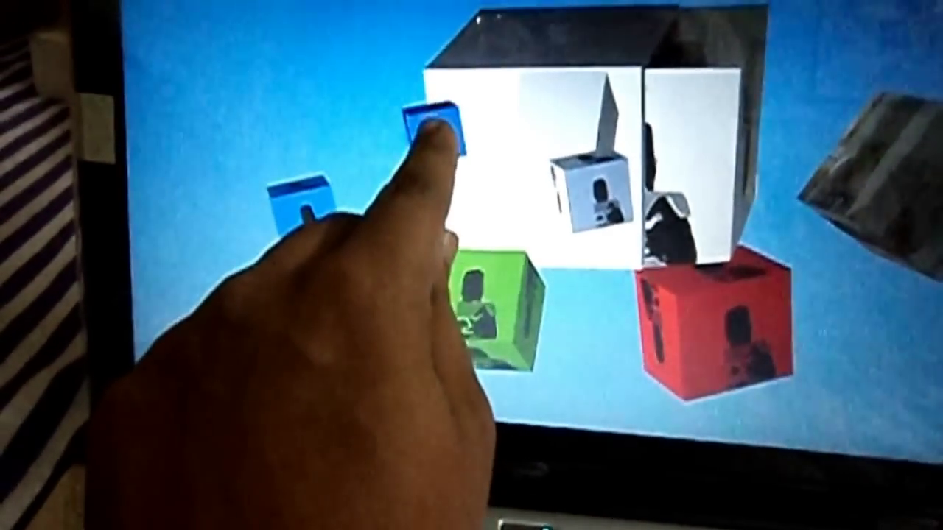
click(434, 121)
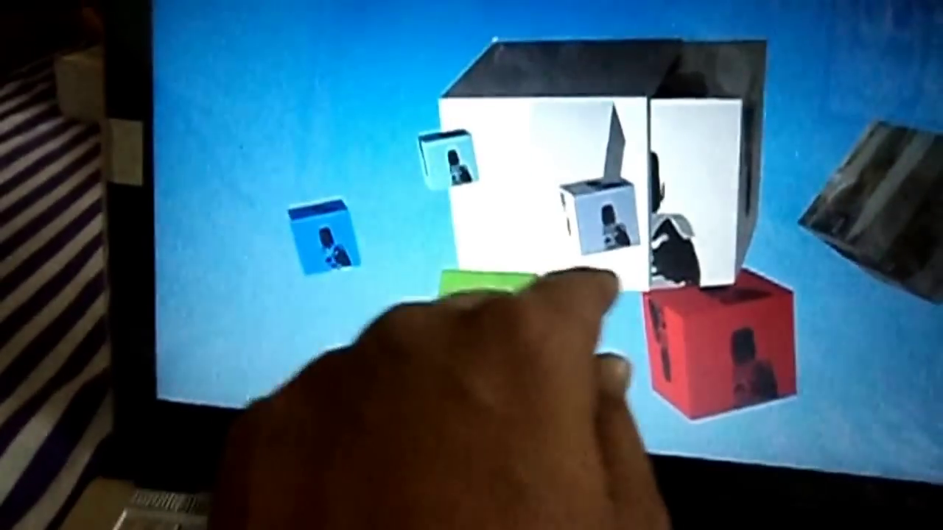
click(531, 199)
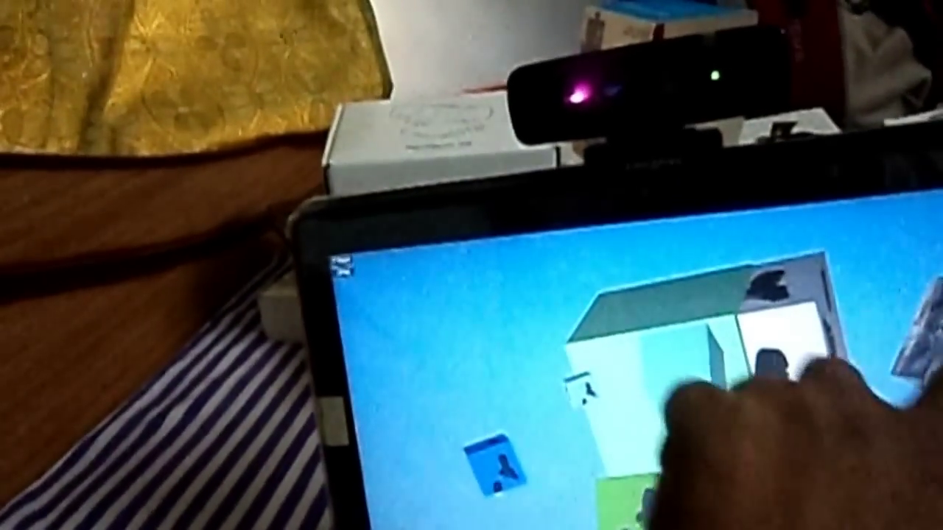
Drag the camera-feed cube from the right edge to the upper left of the scene
drag(914, 339, 434, 265)
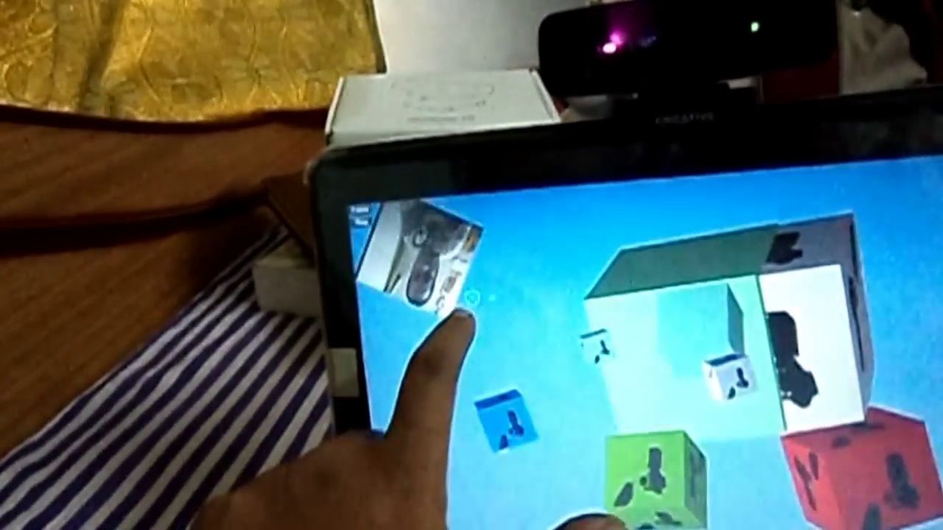
drag(456, 310, 471, 265)
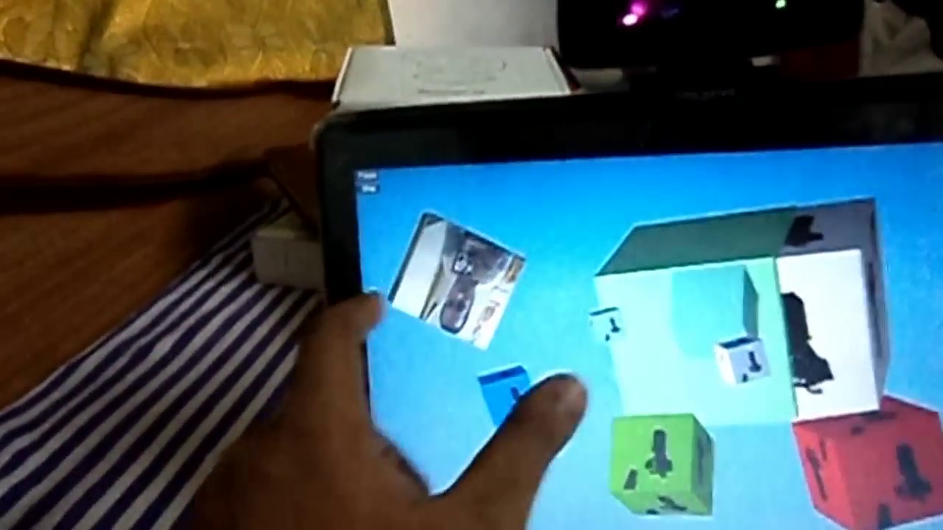